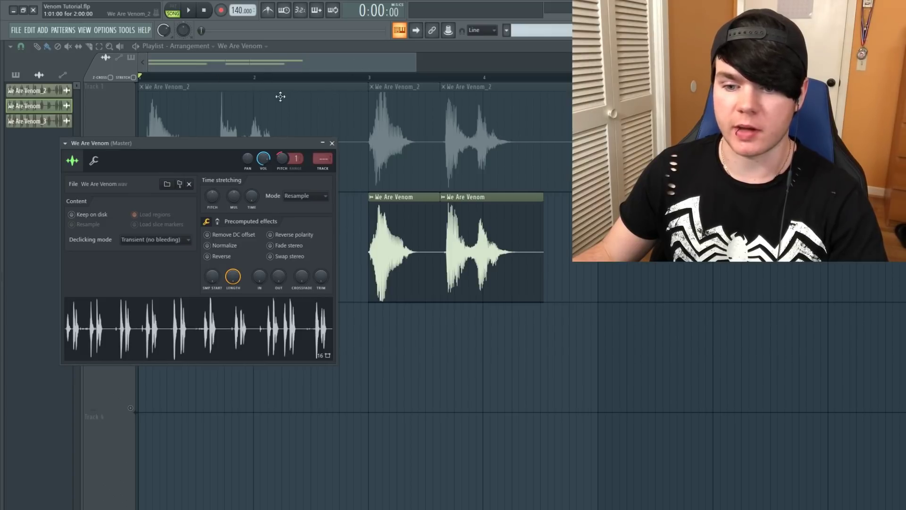
- Open the We Are Venom sample in the Edison audio editor and place the editor over the playlist
{"action": "right_click", "coordinate": [155, 330]}
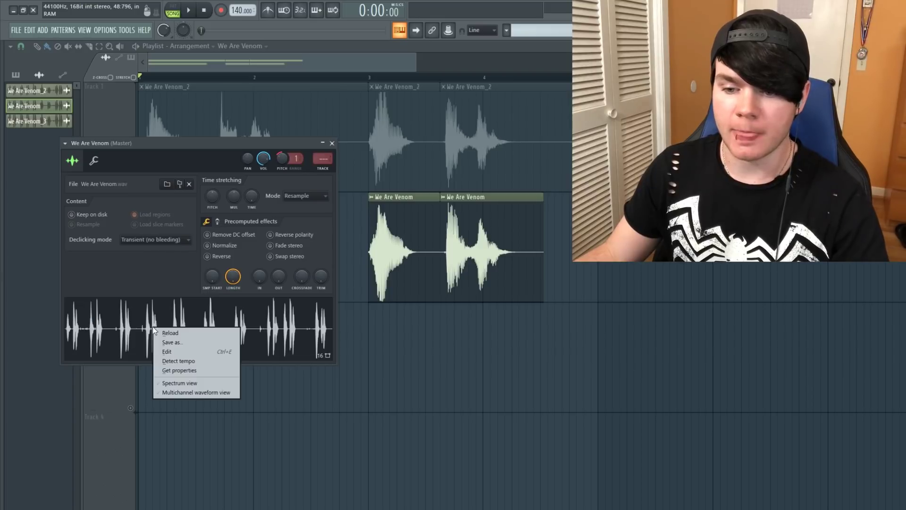
{"action": "left_click", "coordinate": [168, 352]}
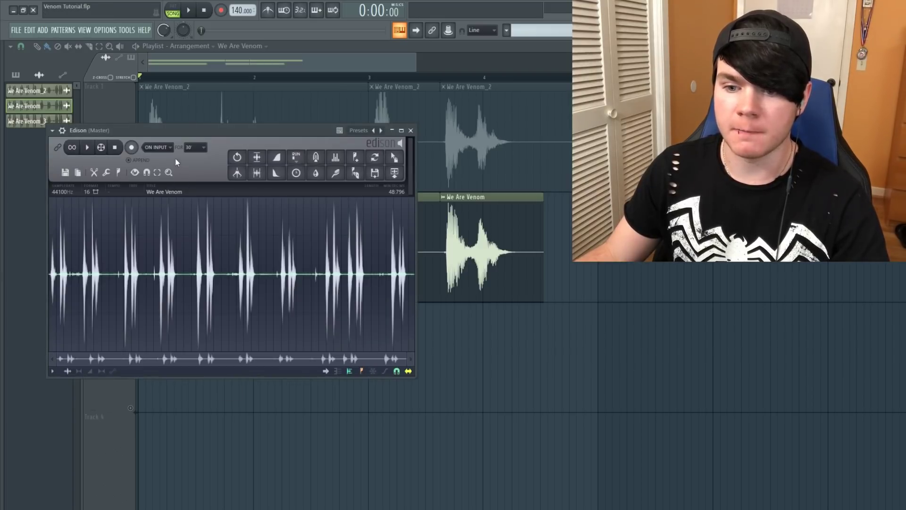
{"action": "left_click_drag", "start_coordinate": [185, 132], "coordinate": [281, 133]}
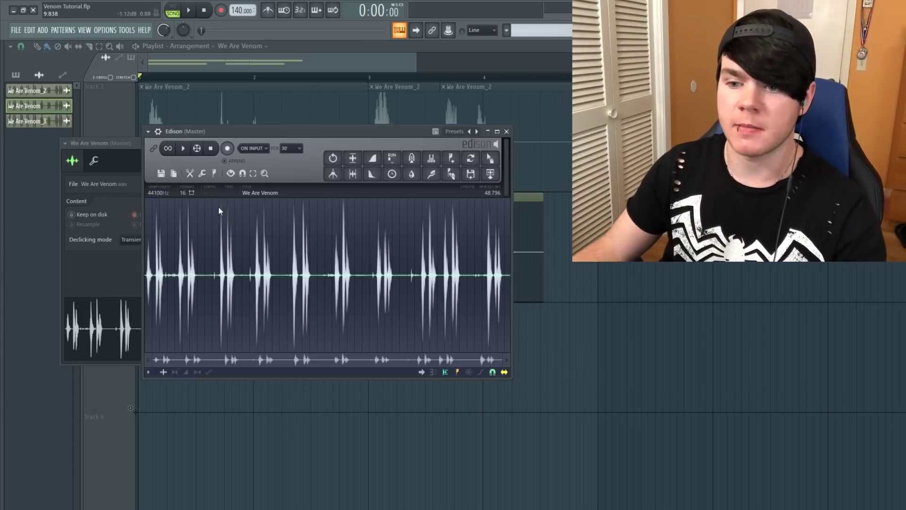
- Select the entire waveform and lower its coarse pitch with the time stretcher / pitch shifter, using the e3 generic method
{"action": "left_click_drag", "start_coordinate": [248, 242], "coordinate": [567, 246]}
{"action": "left_click_drag", "start_coordinate": [247, 239], "coordinate": [127, 233]}
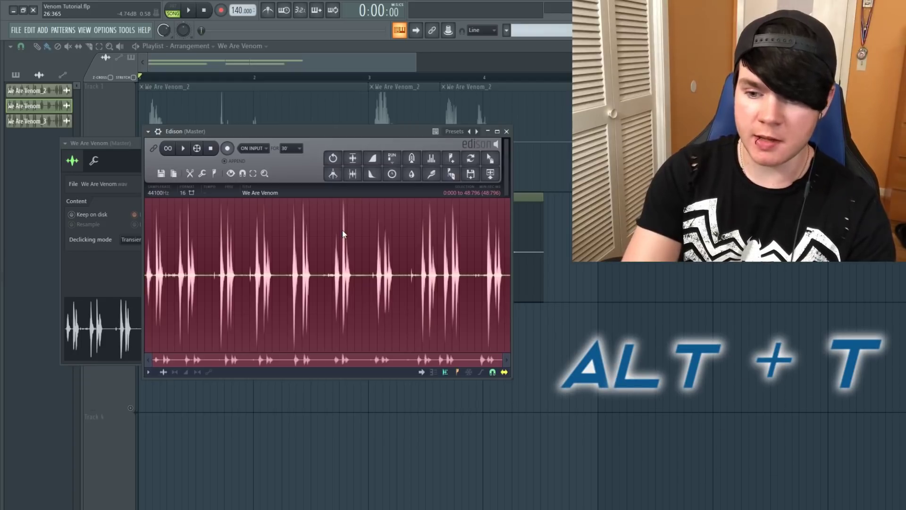
{"action": "key", "text": "alt+t"}
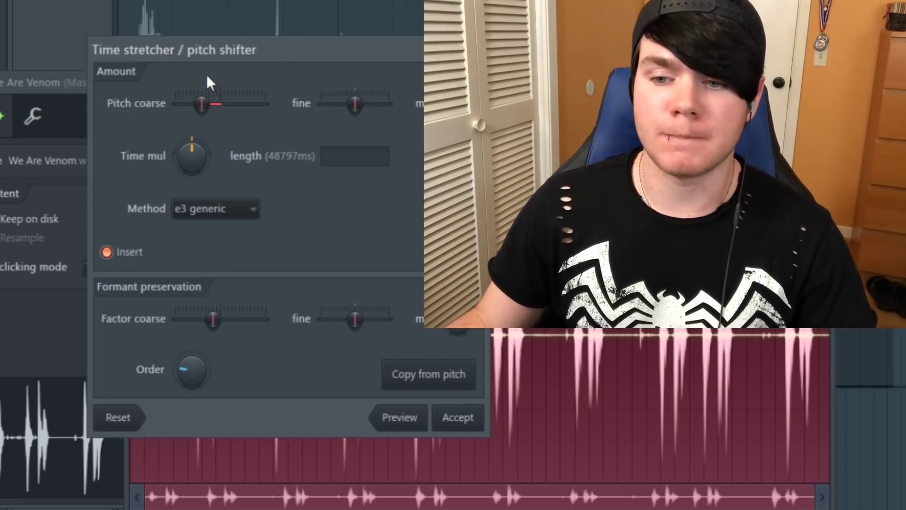
{"action": "left_click", "coordinate": [459, 415]}
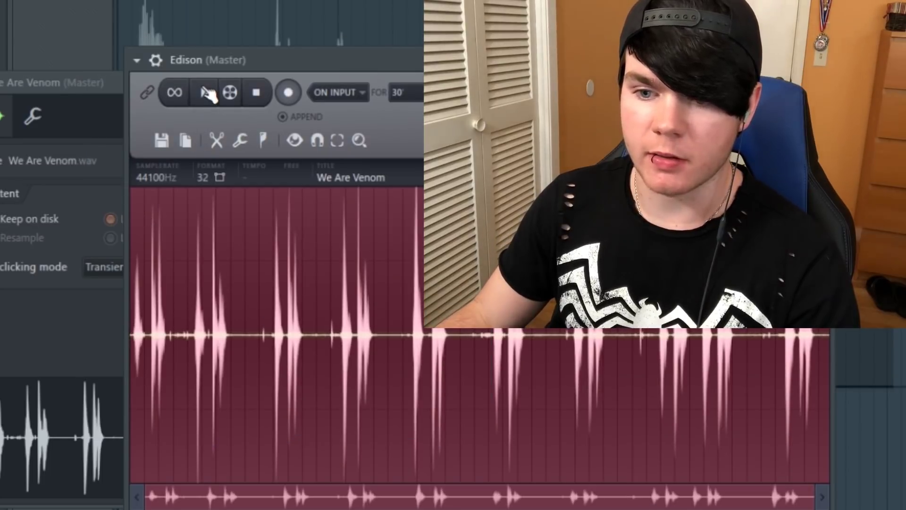
- Listen to part of the pitch-shifted recording in Edison and stop playback
{"action": "left_click", "coordinate": [204, 92]}
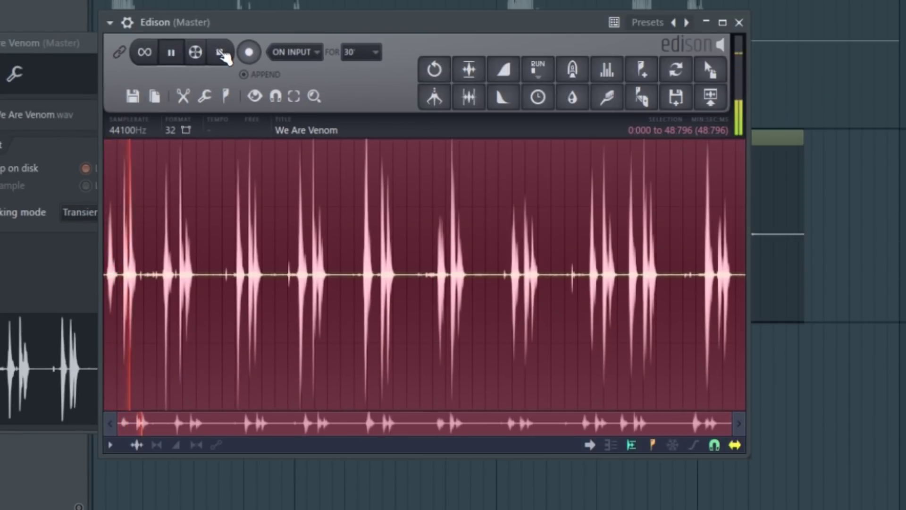
{"action": "left_click", "coordinate": [218, 51]}
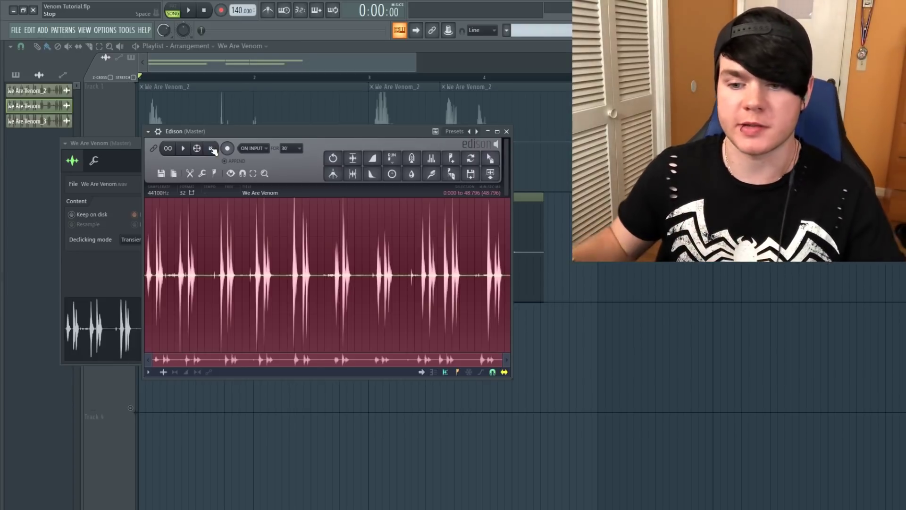
{"action": "left_click", "coordinate": [259, 124]}
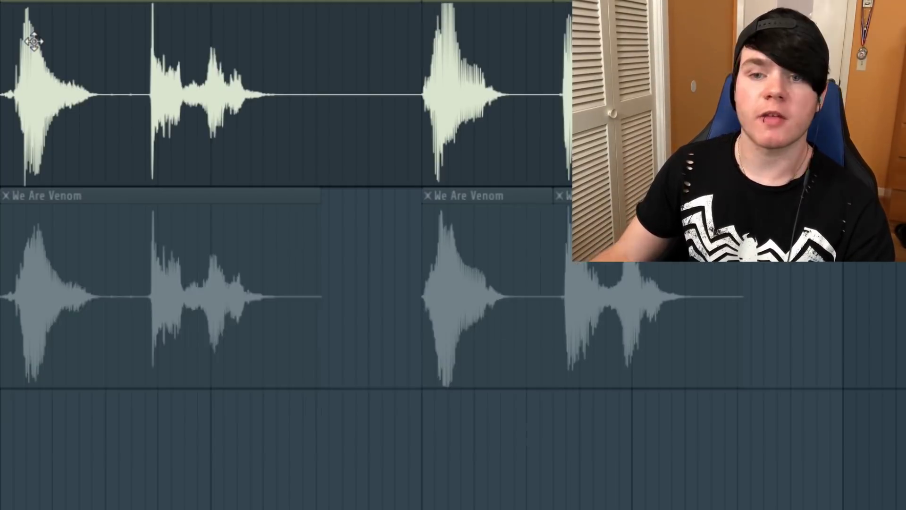
- Paste 24% into the ring modulation mix of the We Are Venom_2 sample's precomputed effects and audition the arrangement
{"action": "double_click", "coordinate": [157, 112]}
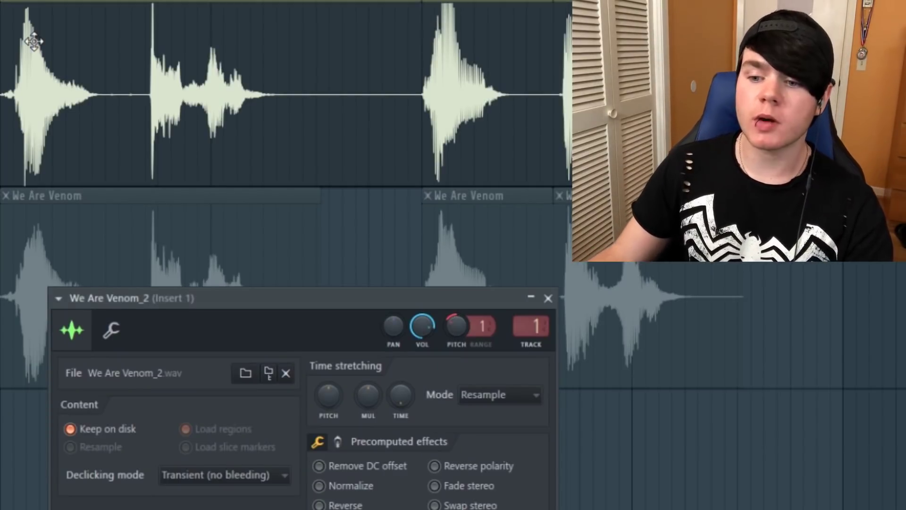
{"action": "left_click_drag", "start_coordinate": [199, 300], "coordinate": [189, 60]}
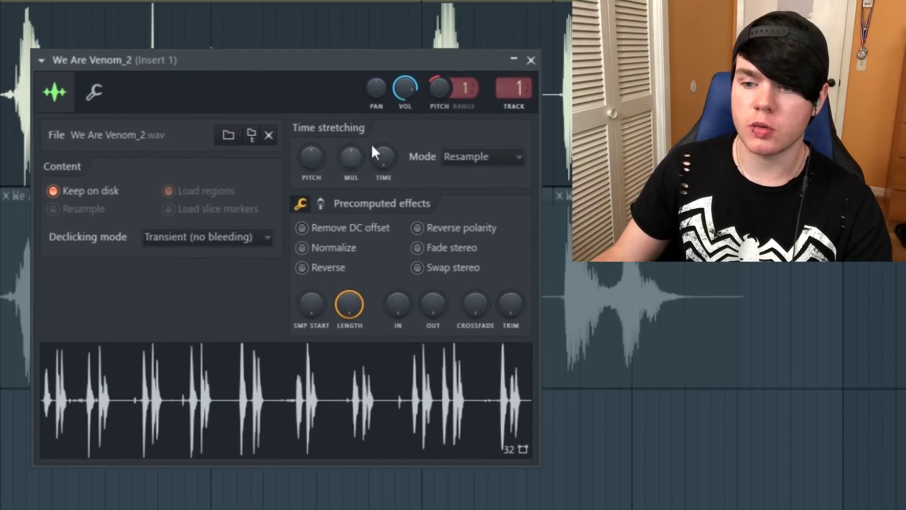
{"action": "left_click", "coordinate": [321, 204]}
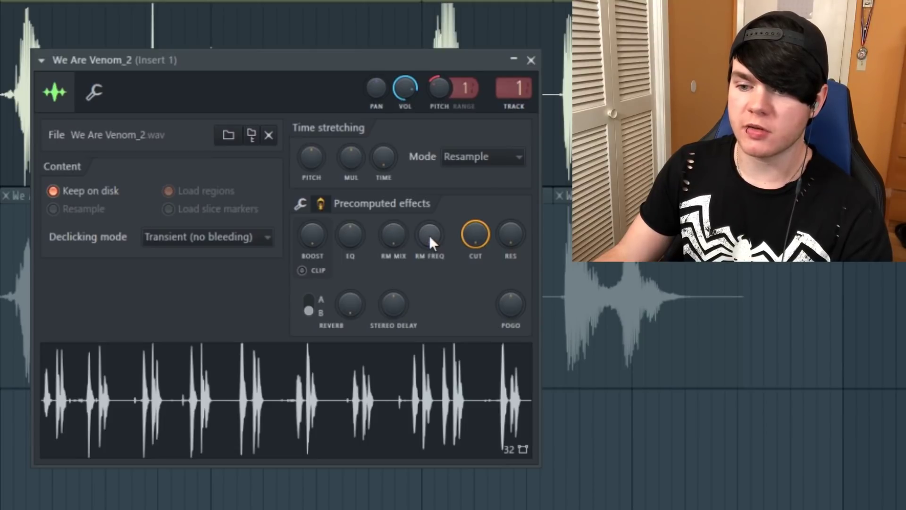
{"action": "right_click", "coordinate": [387, 236]}
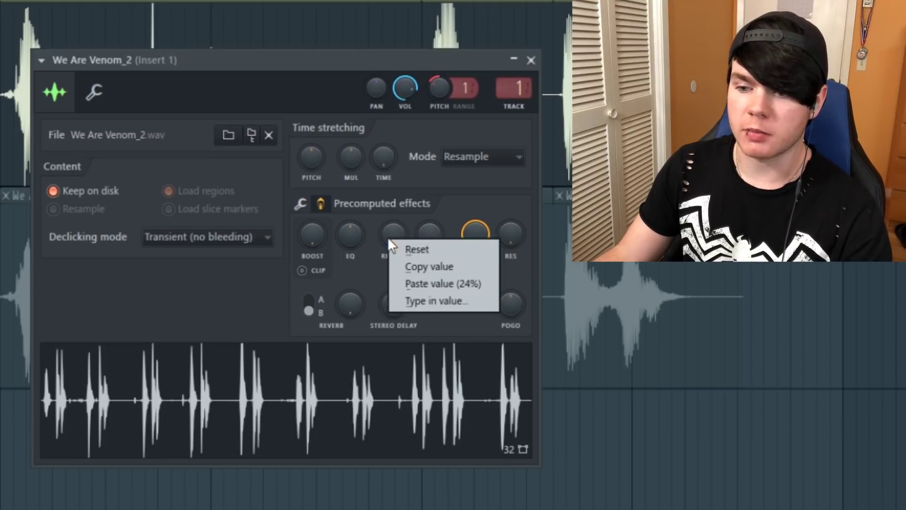
{"action": "left_click", "coordinate": [429, 281]}
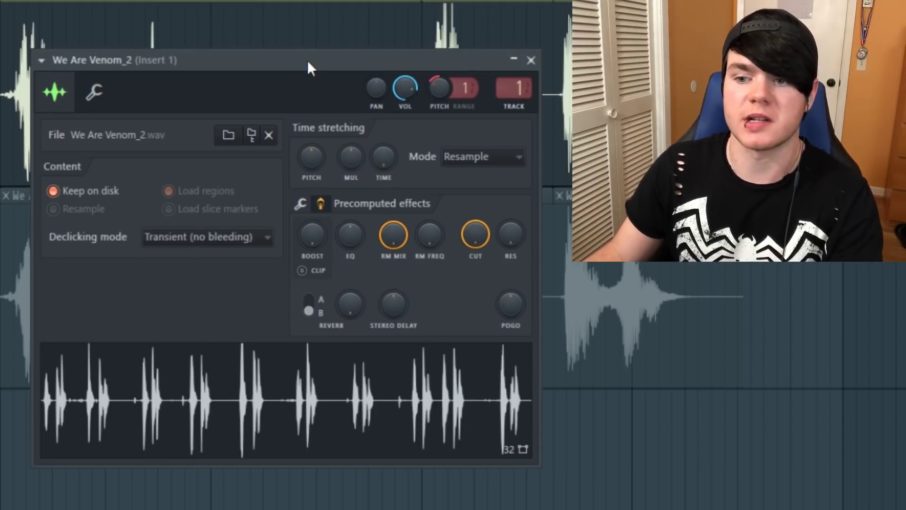
{"action": "key", "text": "space"}
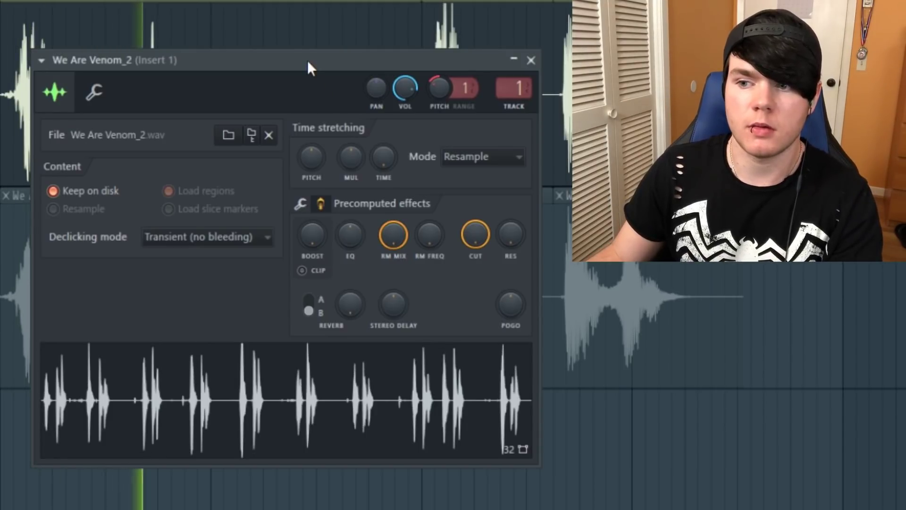
{"action": "key", "text": "space"}
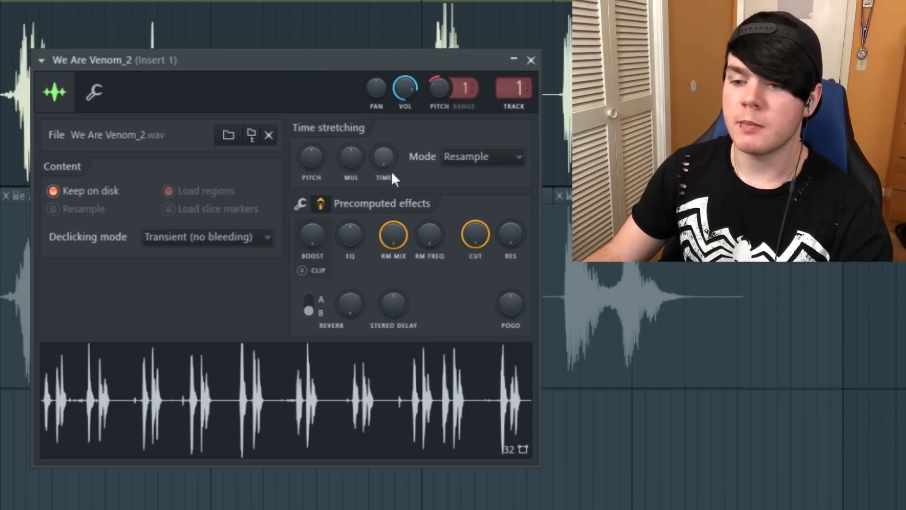
- Try a different ring modulation mix amount on We Are Venom_2 and restore the copied value of 24%
{"action": "left_click_drag", "start_coordinate": [393, 235], "coordinate": [393, 208]}
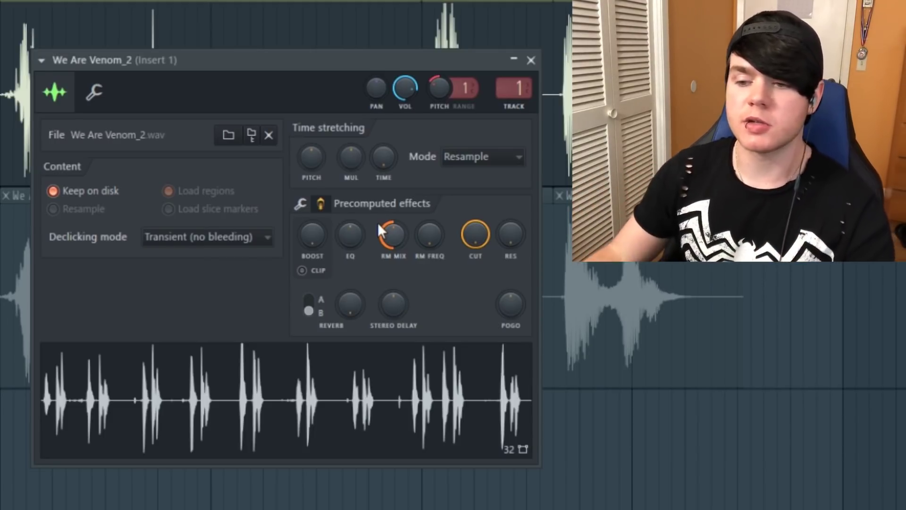
{"action": "right_click", "coordinate": [393, 236]}
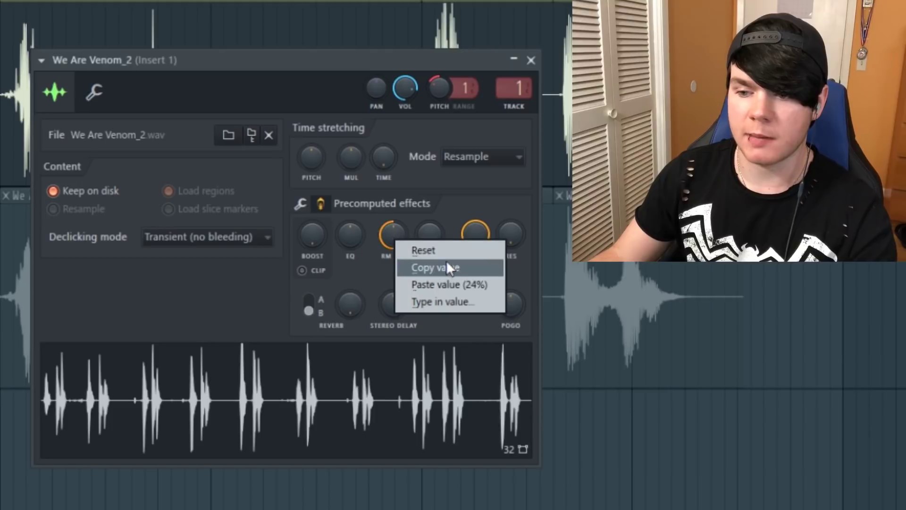
{"action": "left_click", "coordinate": [465, 289]}
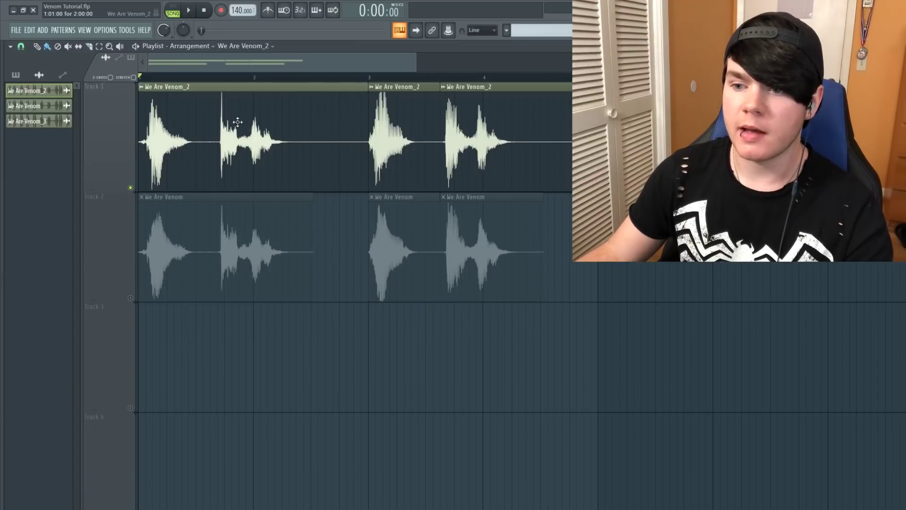
- Check the mixer track assignment of the We Are Venom_2 sample and show the mixer
{"action": "double_click", "coordinate": [237, 122]}
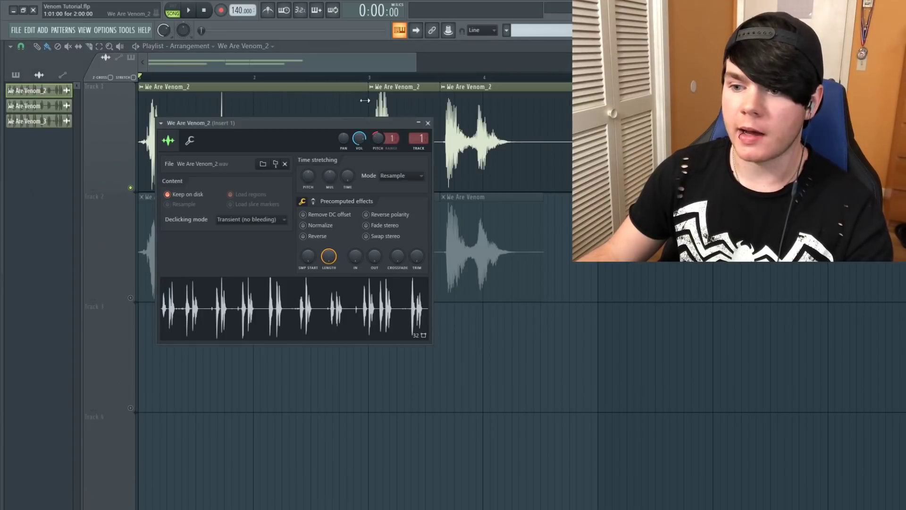
{"action": "left_click", "coordinate": [428, 123]}
{"action": "key", "text": "F9"}
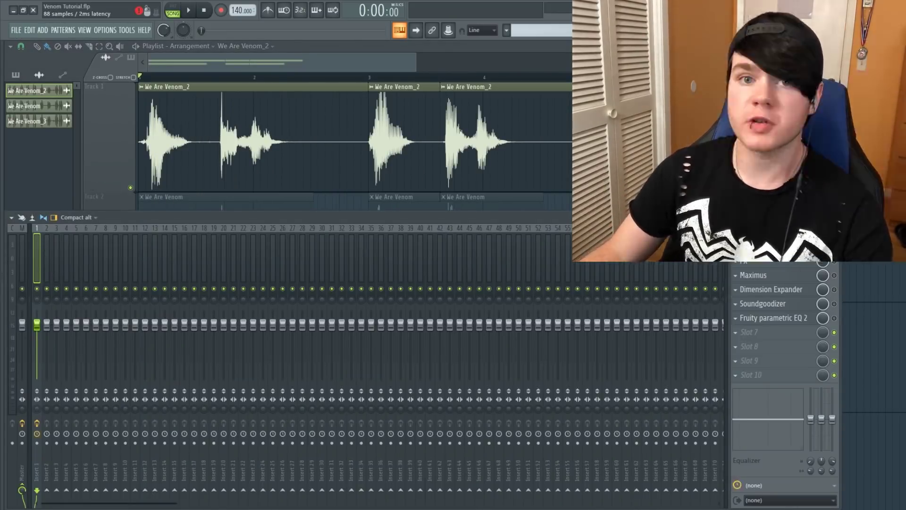
- Open the Fruity Limiter on Insert 1 and play the arrangement to examine its limiting and noise gate settings
{"action": "left_click", "coordinate": [765, 246]}
{"action": "left_click_drag", "start_coordinate": [250, 90], "coordinate": [344, 130]}
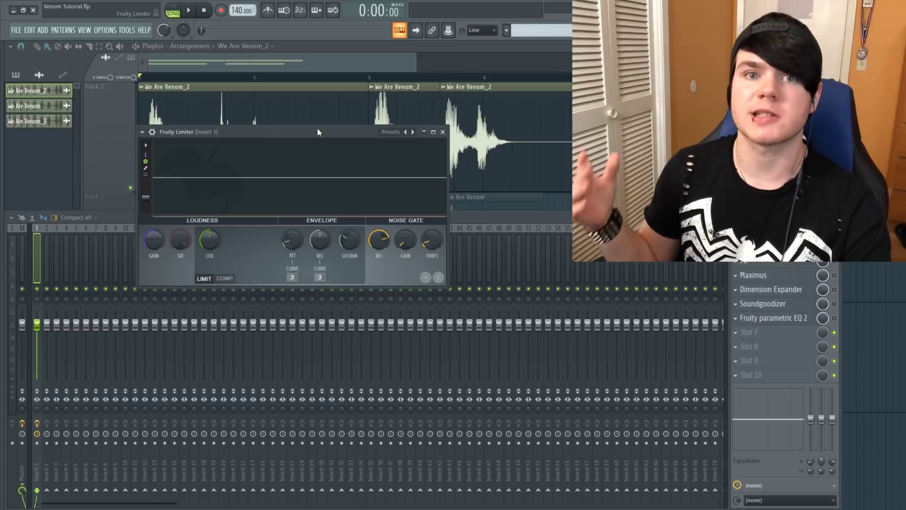
{"action": "key", "text": "space"}
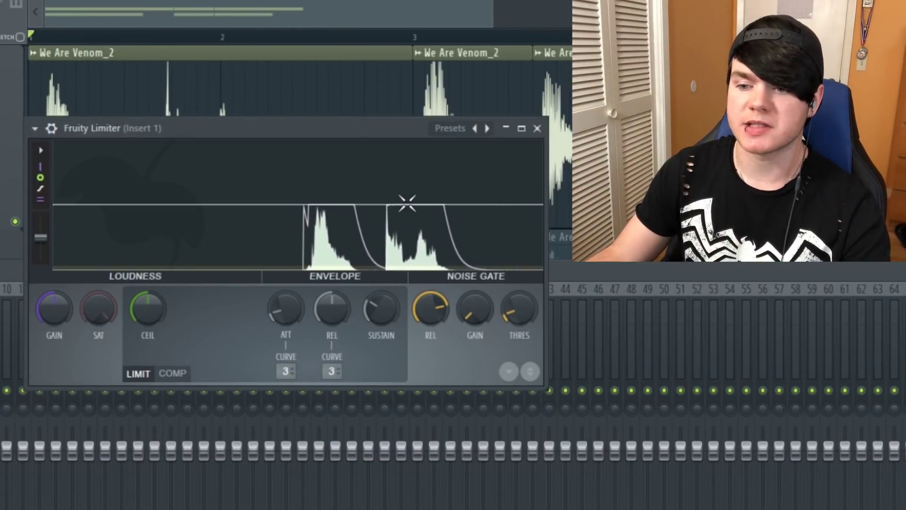
{"action": "key", "text": "space"}
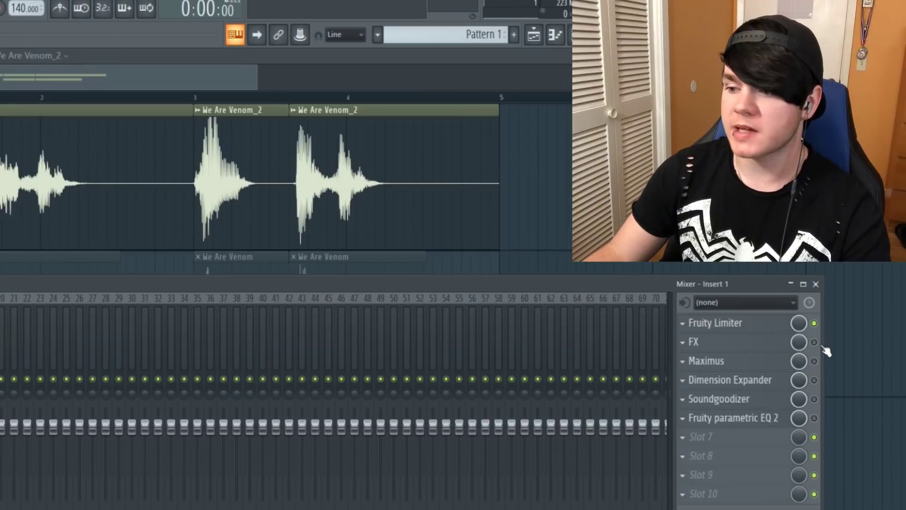
- Open the Effector FX module on Insert 1 and lower the dry/wet amount of its Ring effect during playback
{"action": "left_click", "coordinate": [746, 348]}
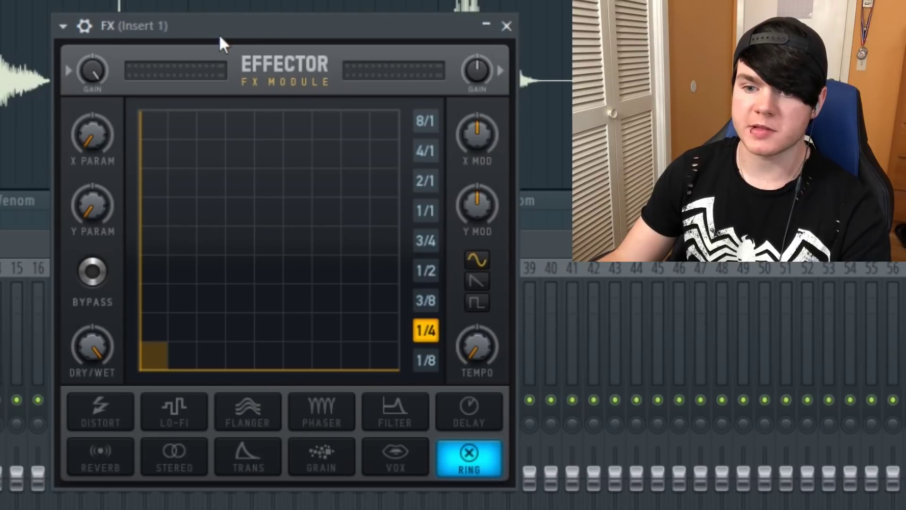
{"action": "key", "text": "space"}
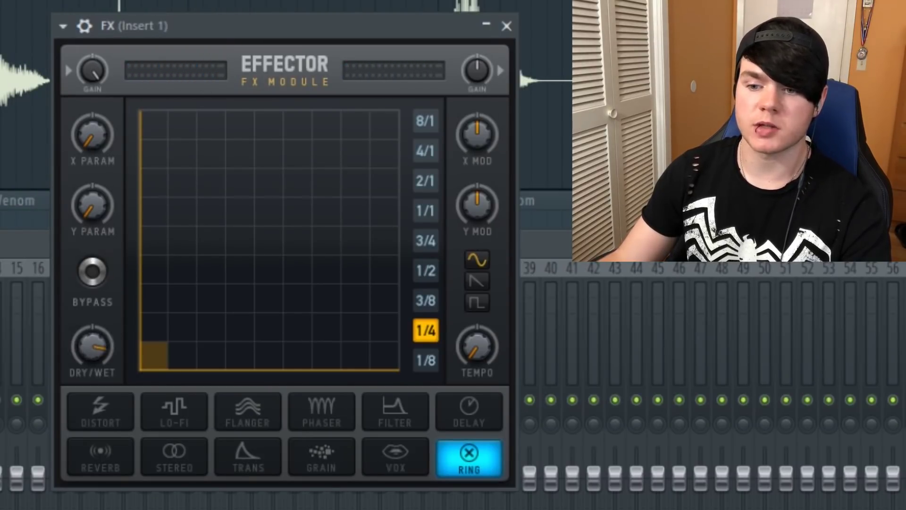
{"action": "left_click_drag", "start_coordinate": [140, 30], "coordinate": [143, 34]}
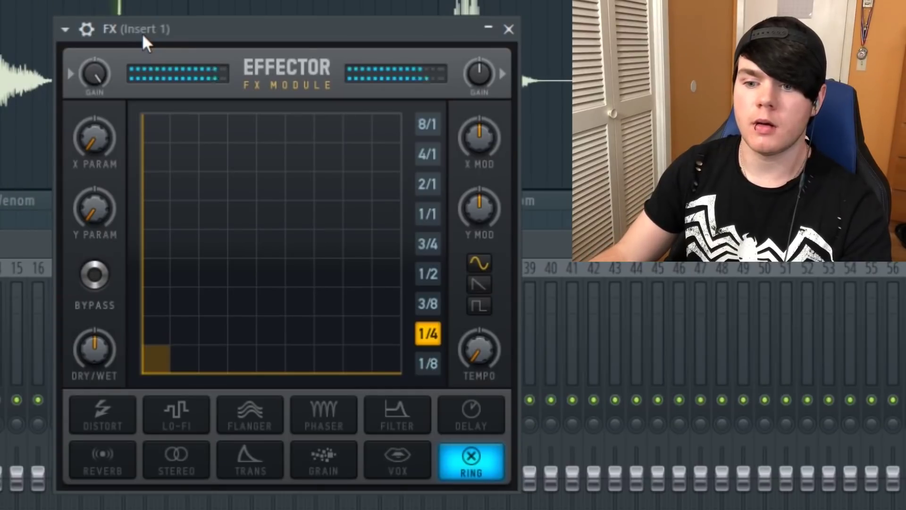
{"action": "left_click_drag", "start_coordinate": [95, 343], "coordinate": [95, 368]}
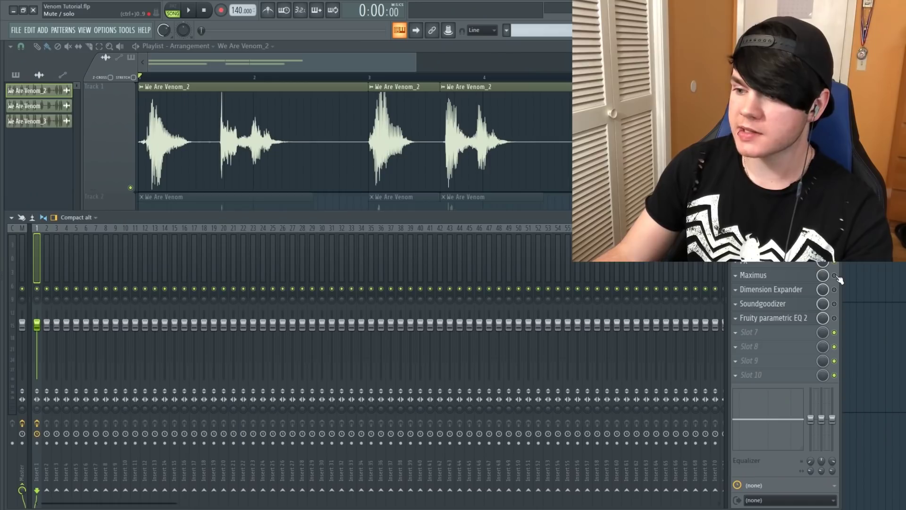
- Open Maximus on Insert 1 and examine the compression of its low, mid and high bands during playback
{"action": "left_click", "coordinate": [788, 278]}
{"action": "left_click_drag", "start_coordinate": [158, 144], "coordinate": [182, 140]}
{"action": "left_click", "coordinate": [116, 254]}
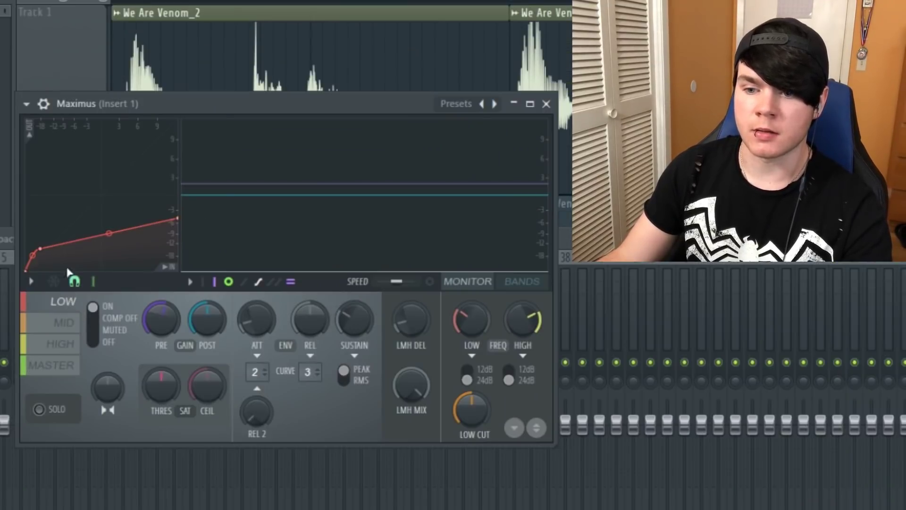
{"action": "key", "text": "space"}
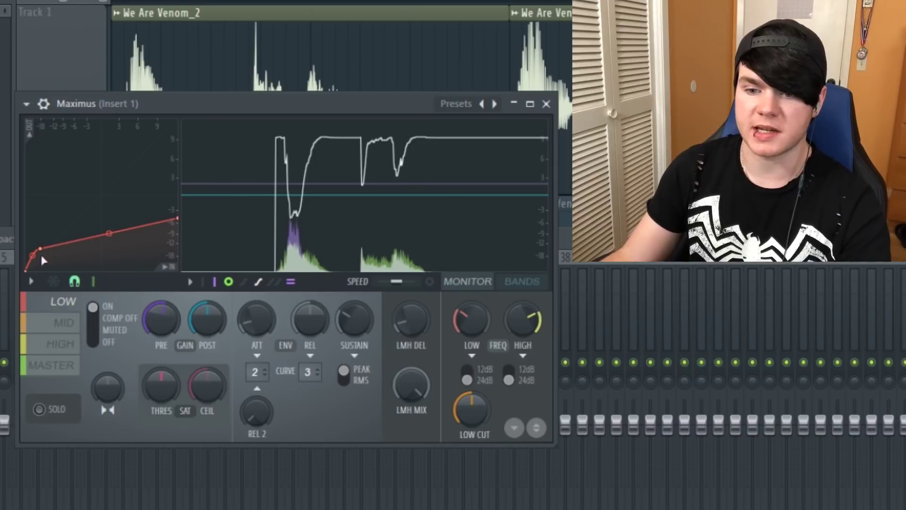
{"action": "left_click", "coordinate": [66, 324]}
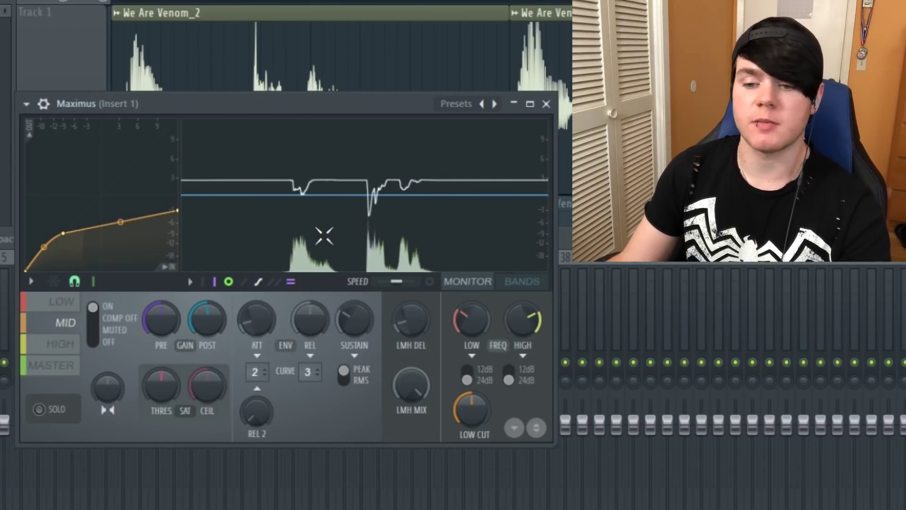
{"action": "left_click", "coordinate": [61, 346]}
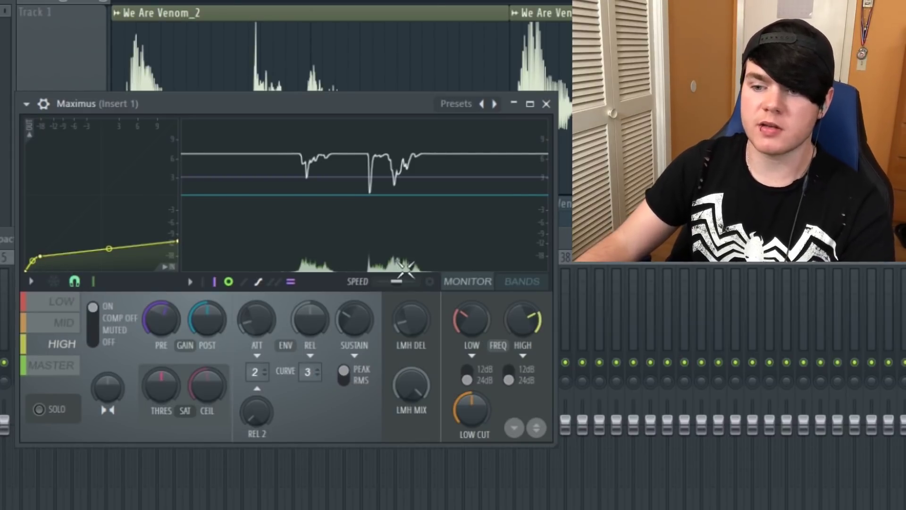
- Examine the frequency ranges and levels of the three Maximus bands and return to the monitor view
{"action": "left_click", "coordinate": [521, 281]}
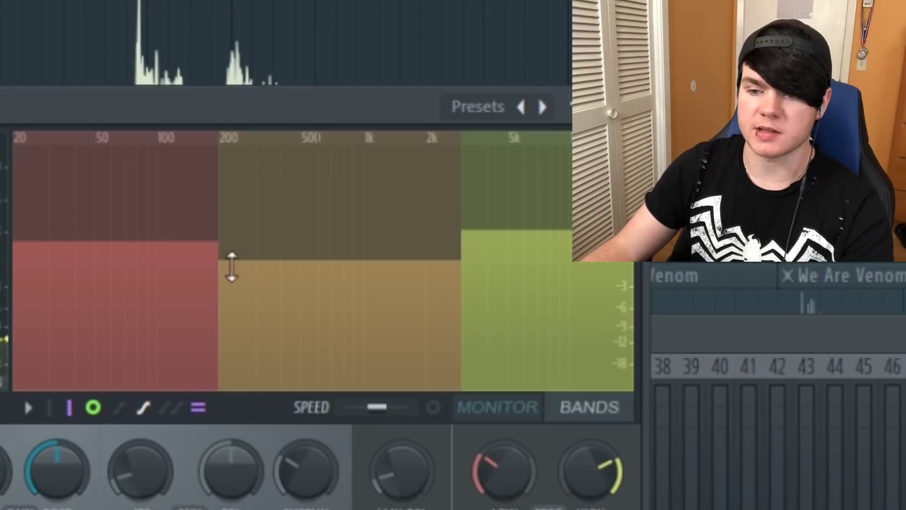
{"action": "left_click_drag", "start_coordinate": [437, 175], "coordinate": [437, 192]}
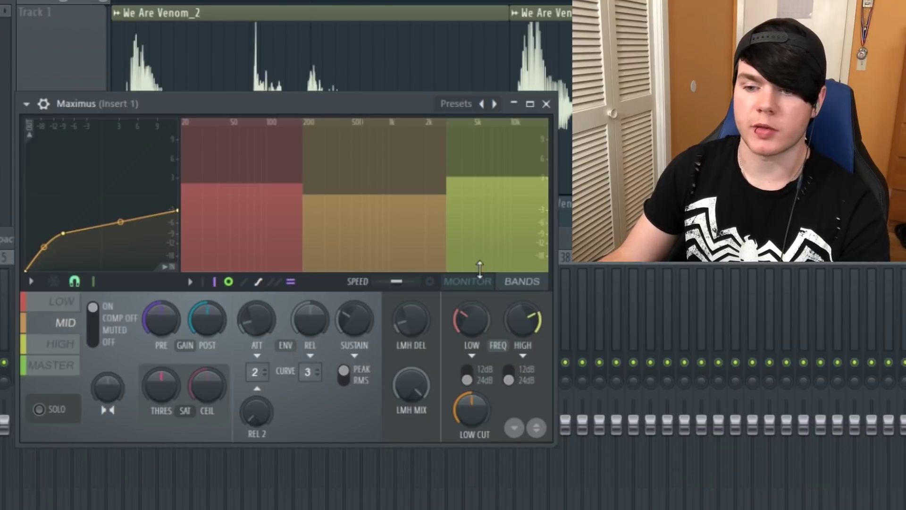
{"action": "left_click", "coordinate": [474, 284]}
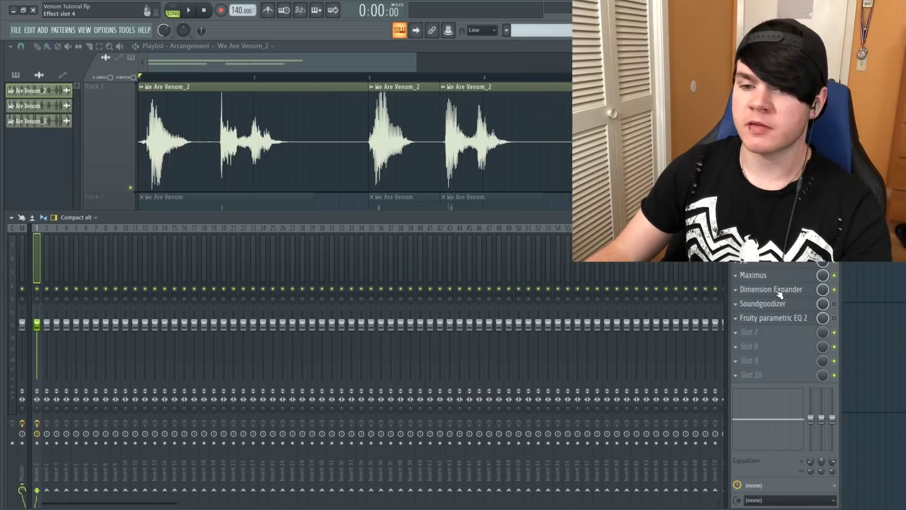
- Open the Dimension Expander on Insert 1, examine its dry/wet and size settings, and close it
{"action": "left_click", "coordinate": [773, 289]}
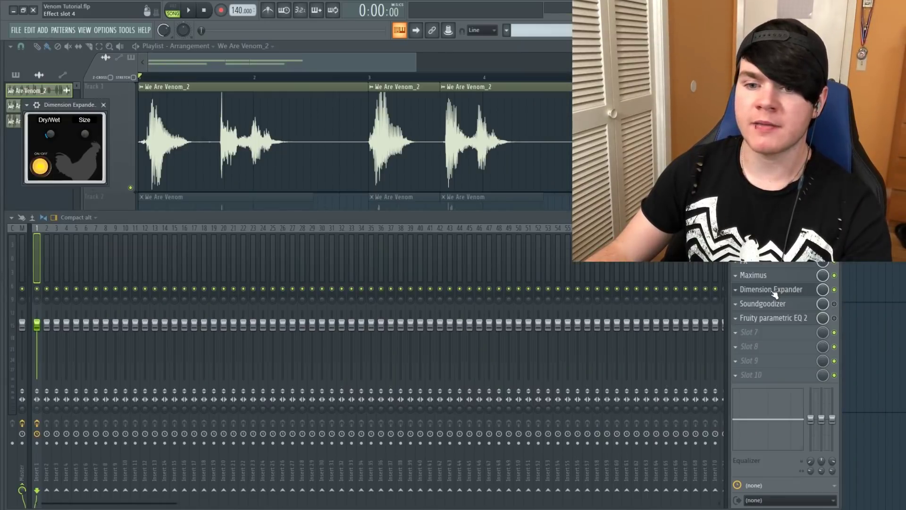
{"action": "left_click_drag", "start_coordinate": [60, 110], "coordinate": [253, 172]}
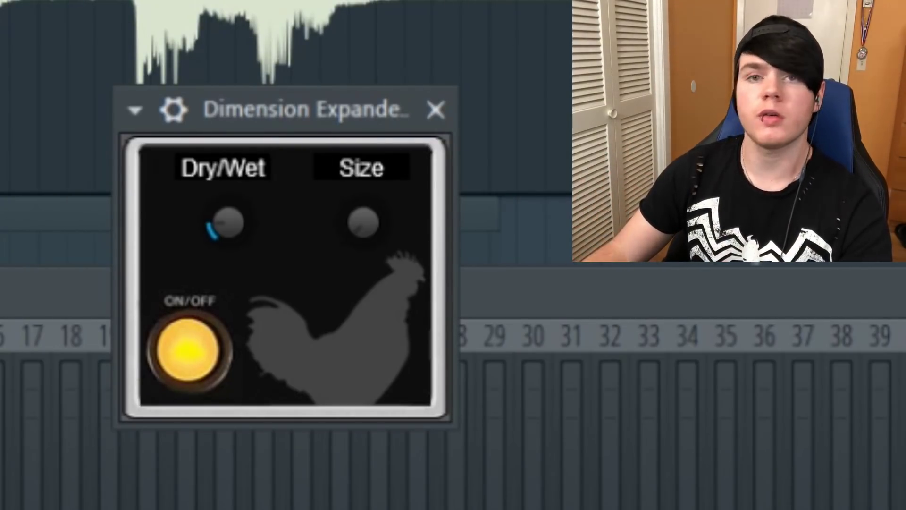
{"action": "left_click", "coordinate": [771, 290]}
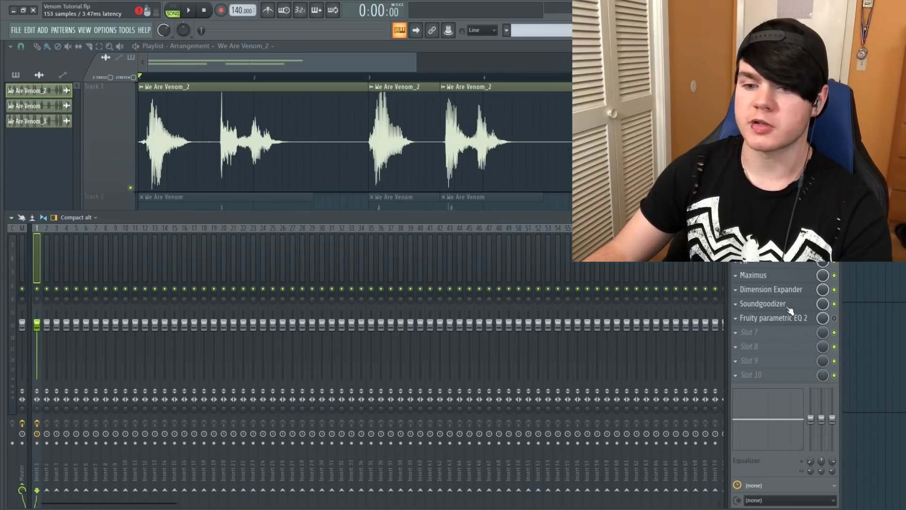
- Open the Soundgoodizer on Insert 1 and play the arrangement to hear its effect on the vocal
{"action": "left_click", "coordinate": [788, 306]}
{"action": "left_click_drag", "start_coordinate": [162, 173], "coordinate": [211, 160]}
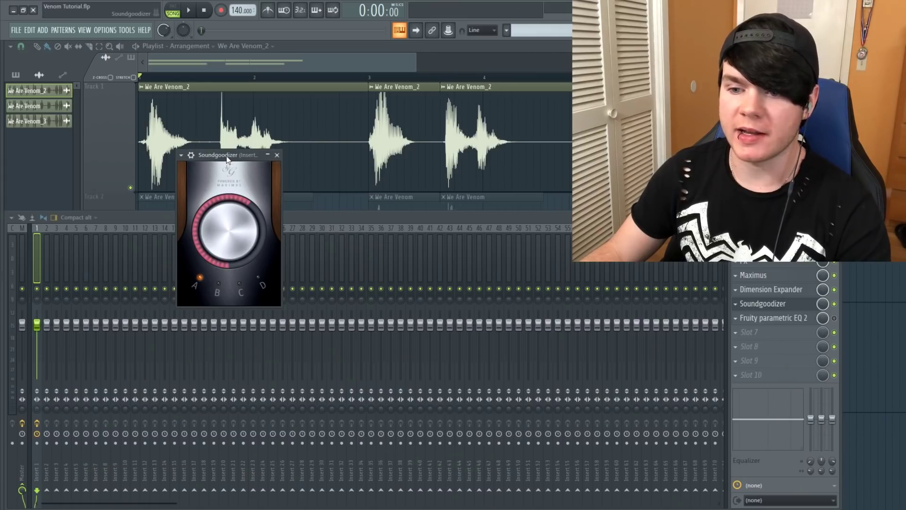
{"action": "key", "text": "space"}
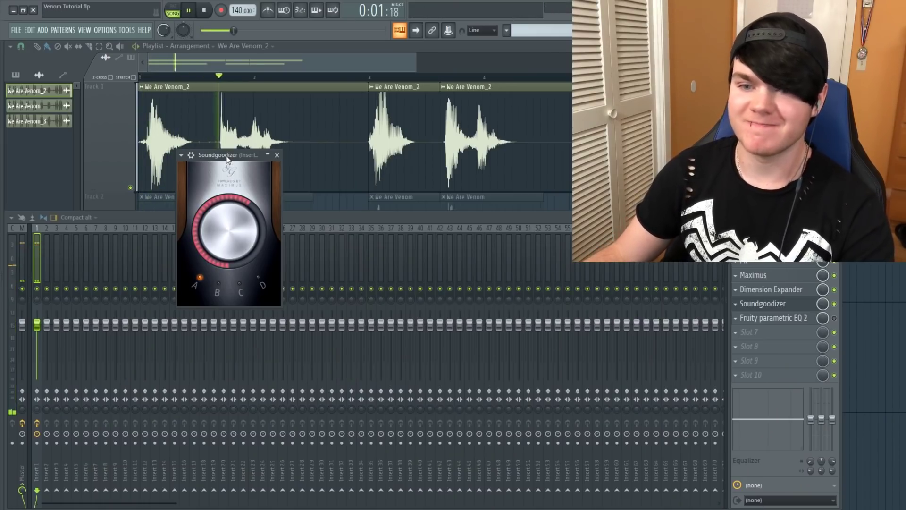
{"action": "key", "text": "space"}
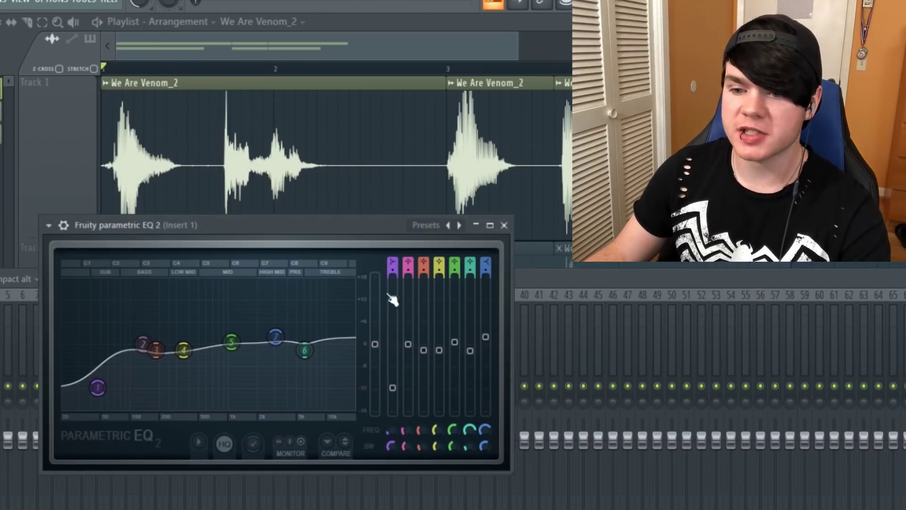
- Reposition the Fruity parametric EQ 2 of Insert 1 and play the arrangement to examine its equalization curve
{"action": "left_click_drag", "start_coordinate": [309, 236], "coordinate": [320, 161]}
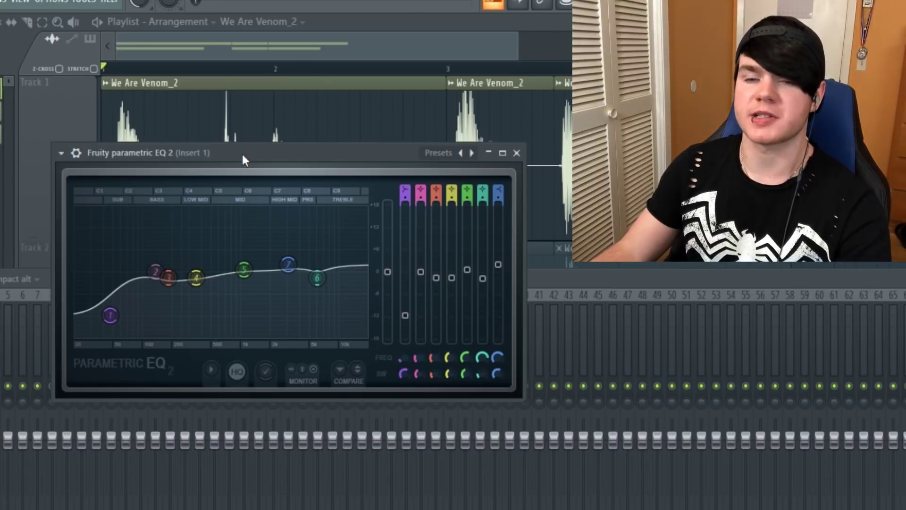
{"action": "key", "text": "space"}
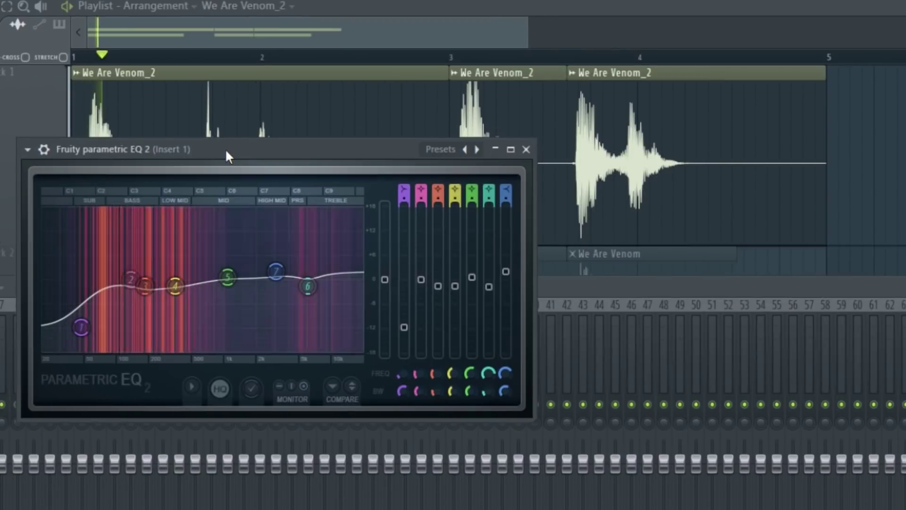